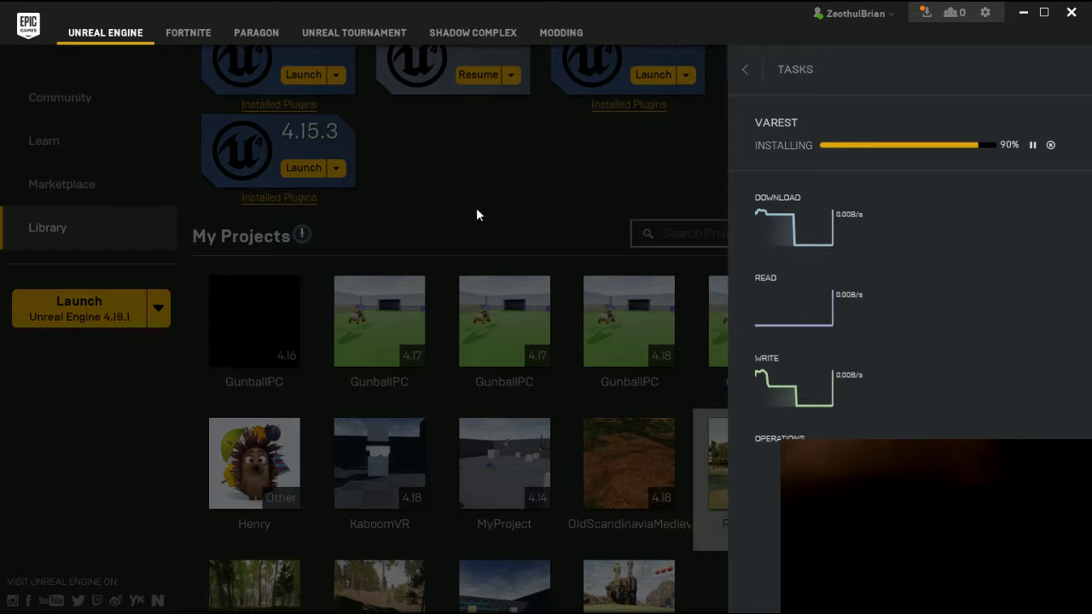
Check the installation progress of the VaRest plugin in the launcher's task list.
left_click(184, 31)
left_click(125, 34)
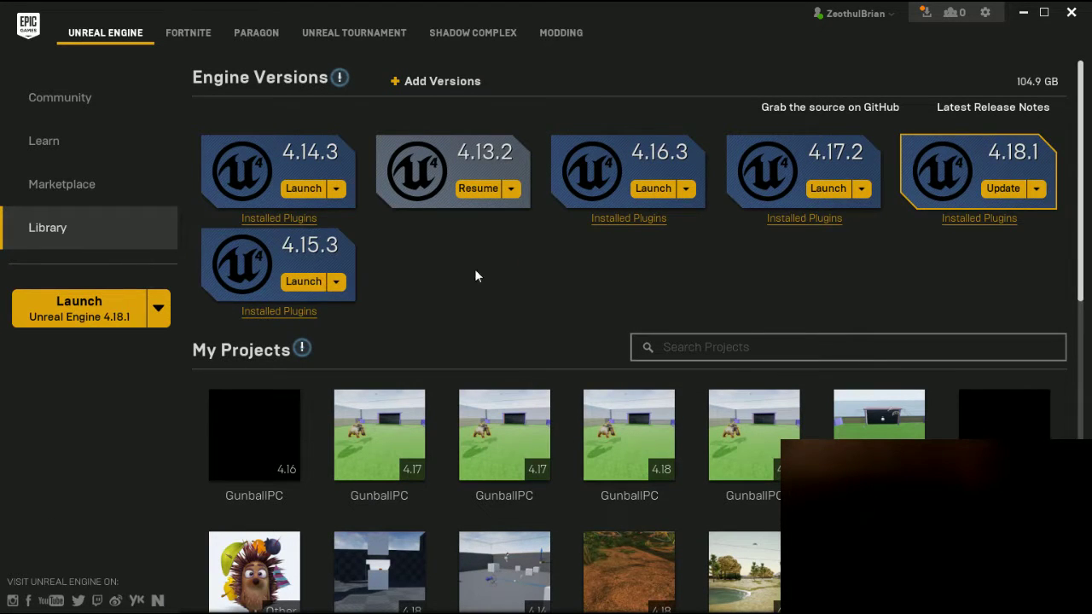
left_click(926, 14)
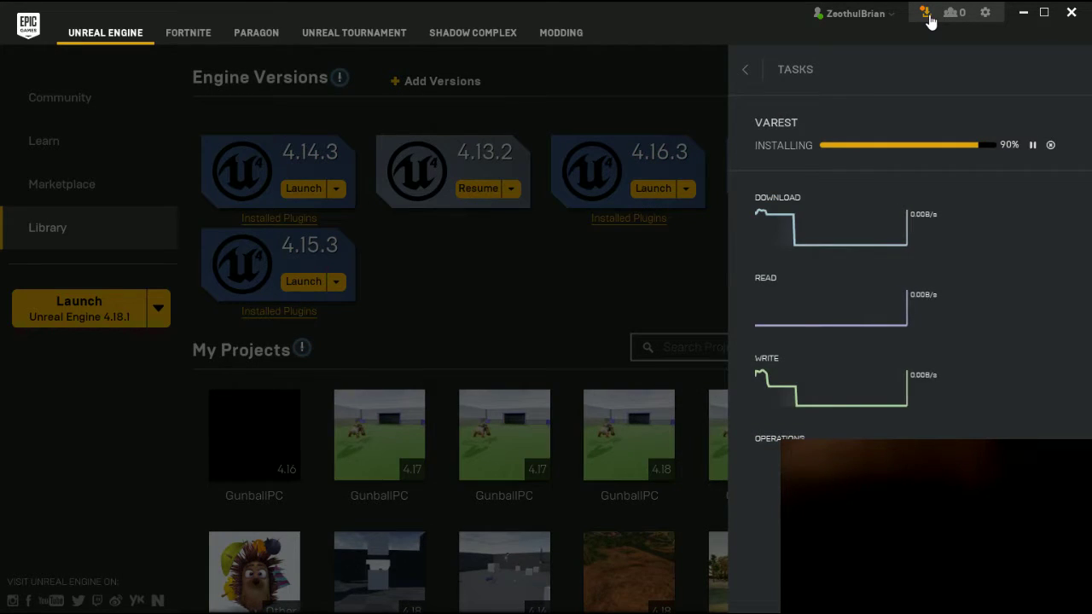
left_click(926, 14)
left_click(926, 14)
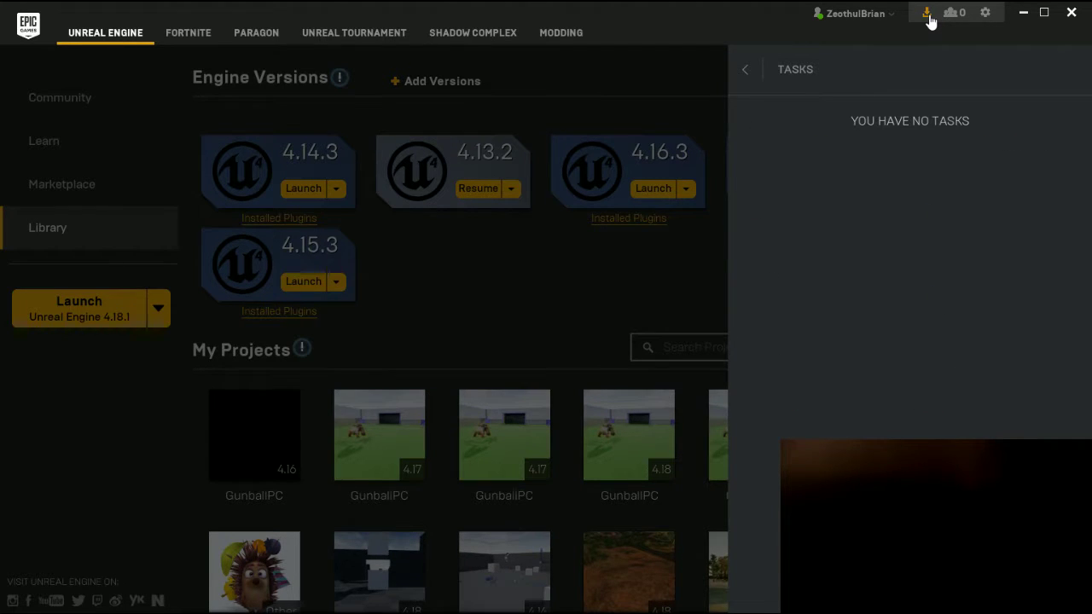
left_click(928, 17)
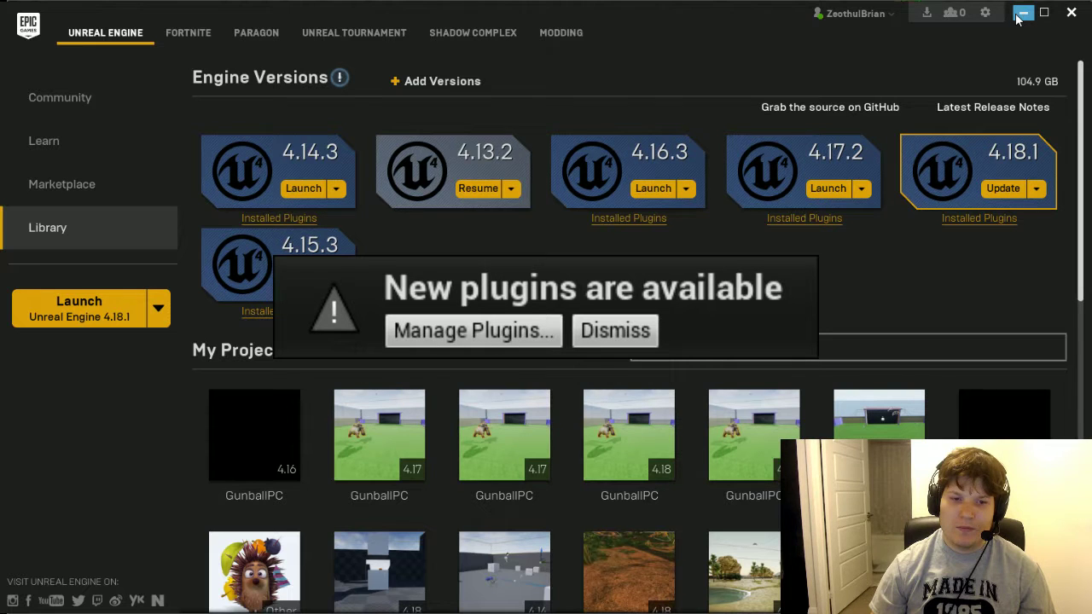
Switch to the Unreal Editor, open the blueprint of Bot_Proto_Mini9 and locate the FlightBehavior asset in the project content.
left_click(1020, 16)
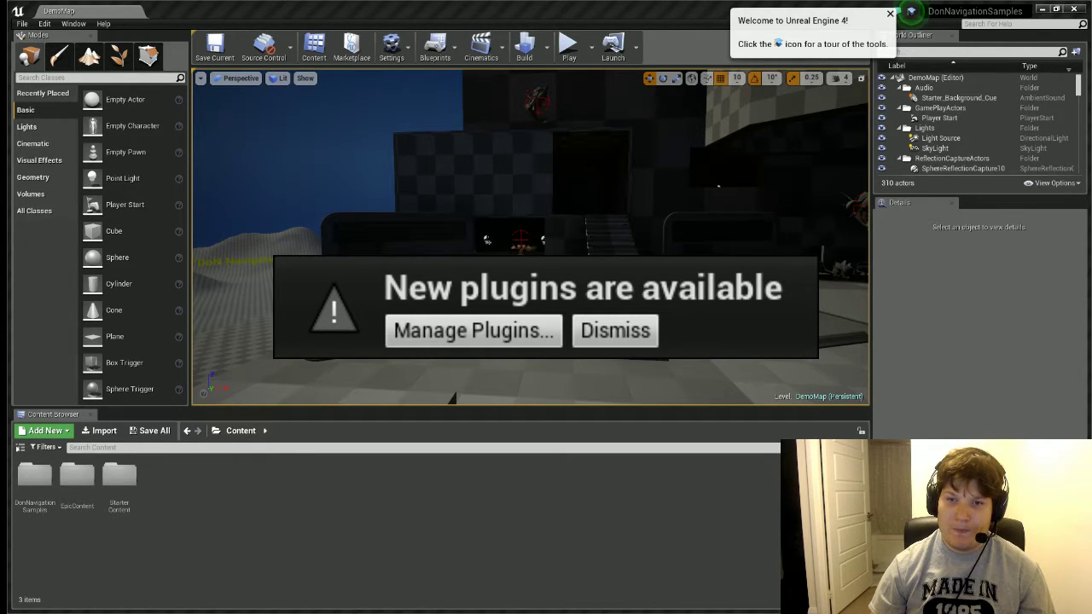
left_click(712, 298)
right_click_drag(712, 299, 767, 277)
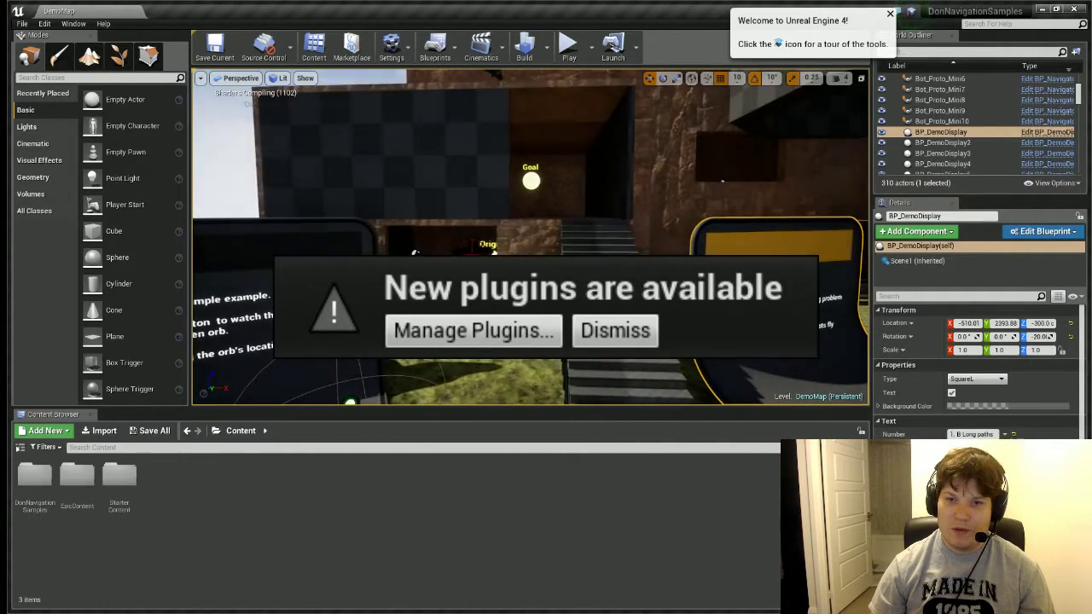
left_click(466, 249)
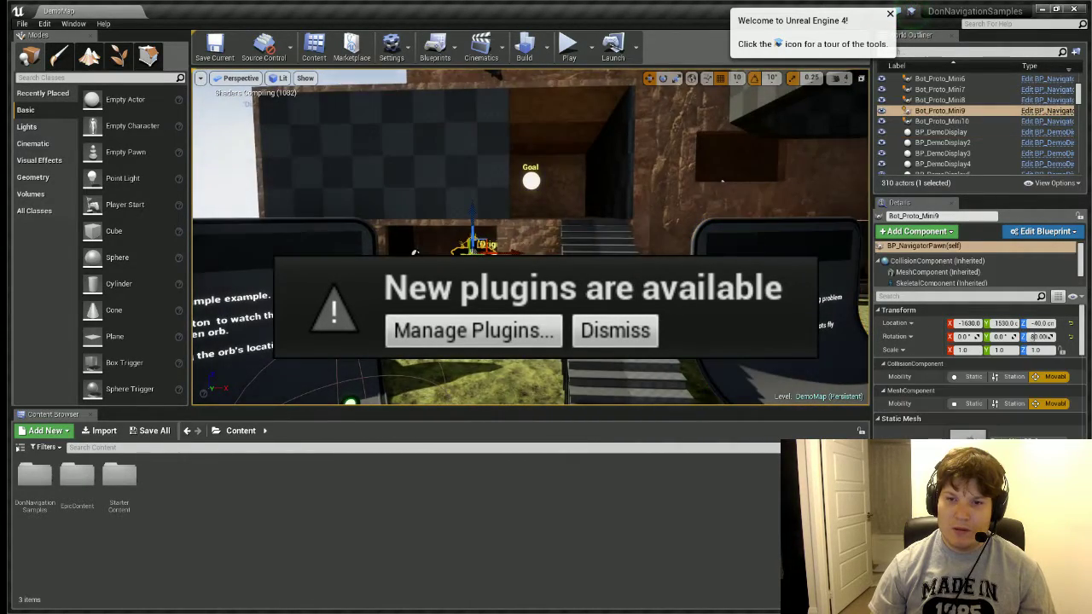
left_click(1029, 115)
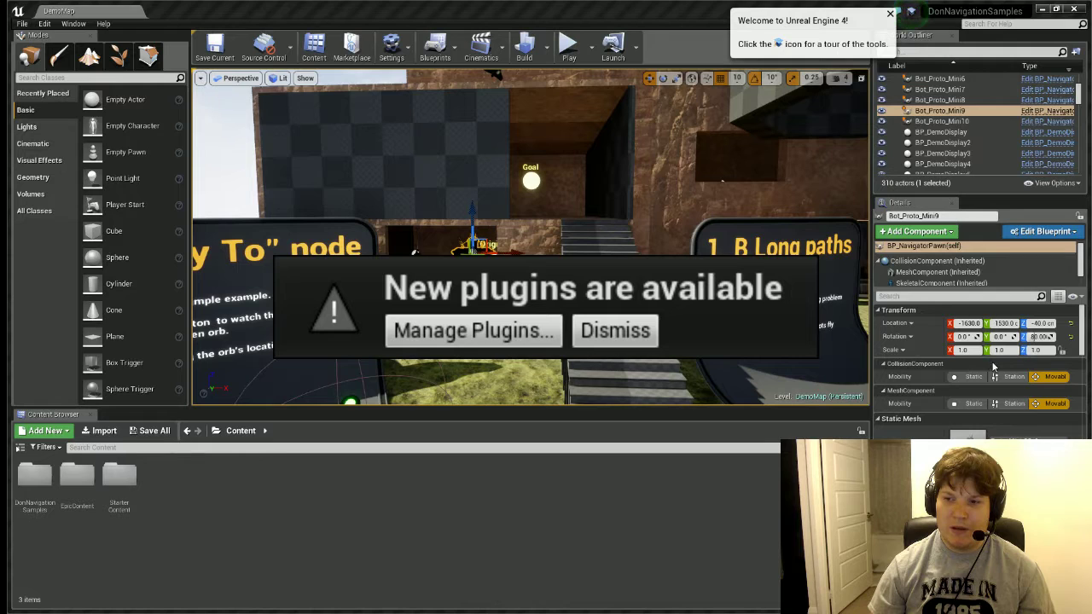
key("ctrl+b")
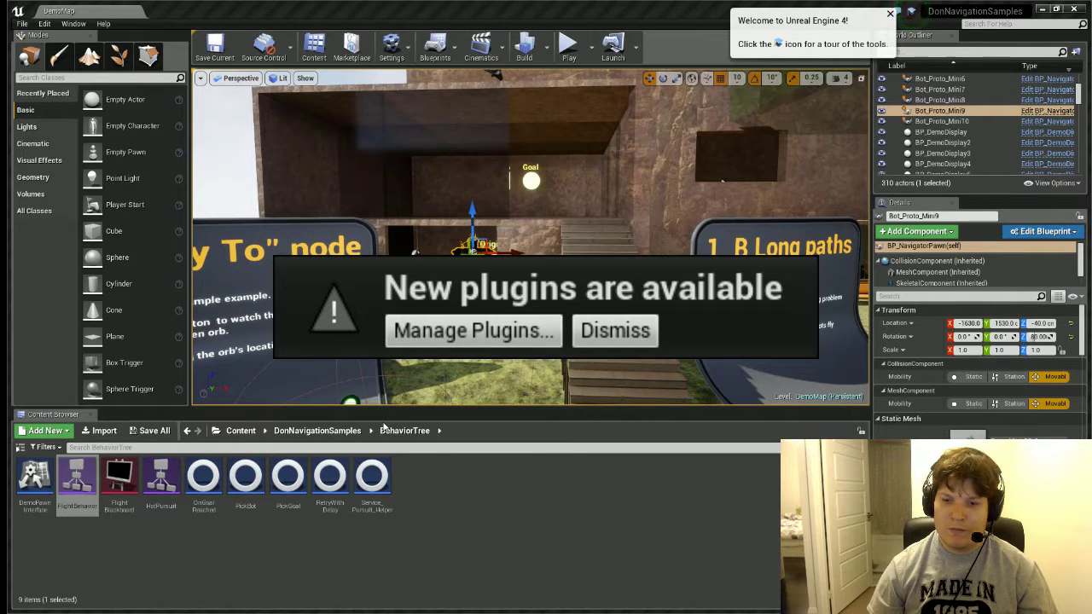
Inspect the DemoPawnInterface and FlightBehavior assets in the BehaviorTree folder.
left_click(34, 480)
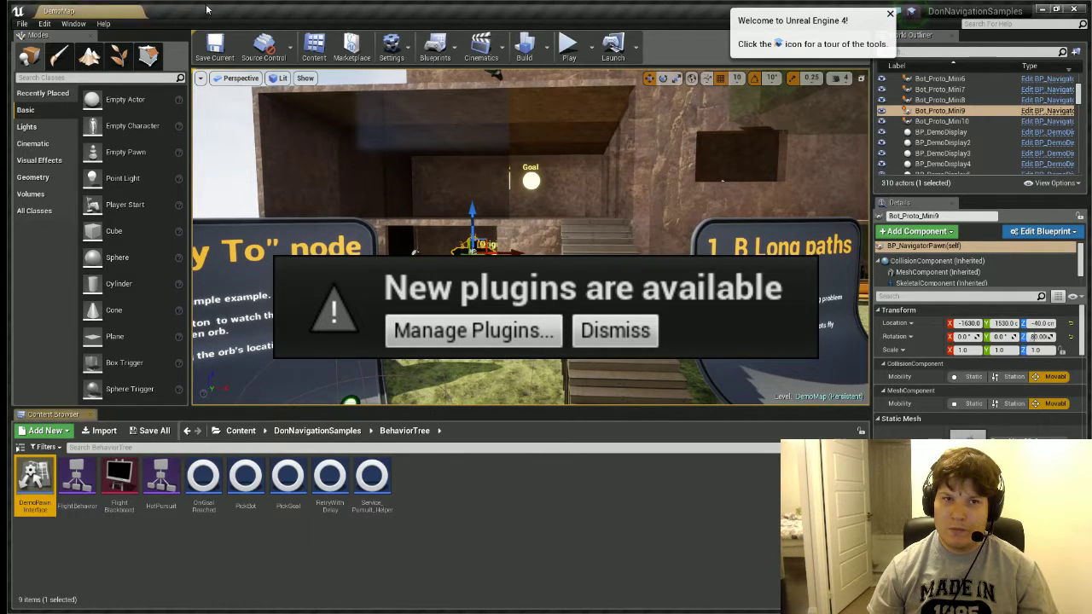
left_click(97, 9)
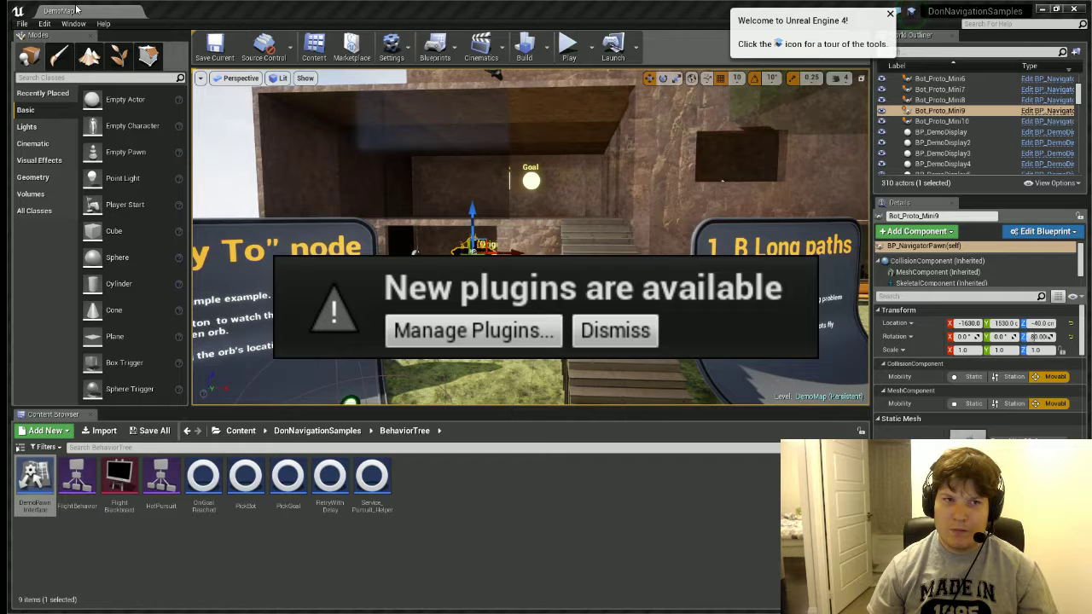
left_click(31, 485)
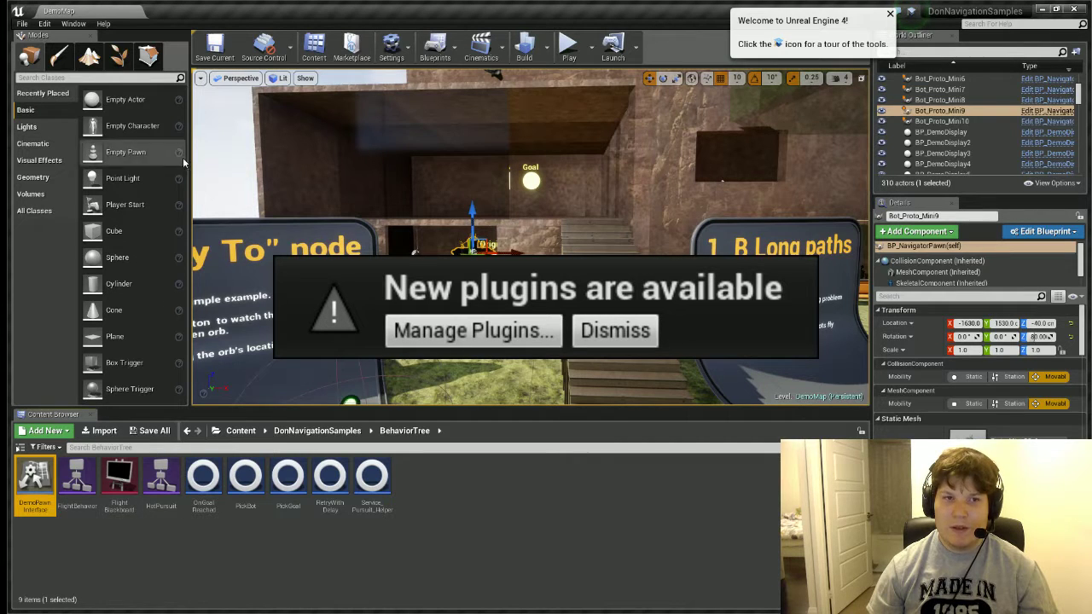
left_click(96, 483)
double_click(97, 482)
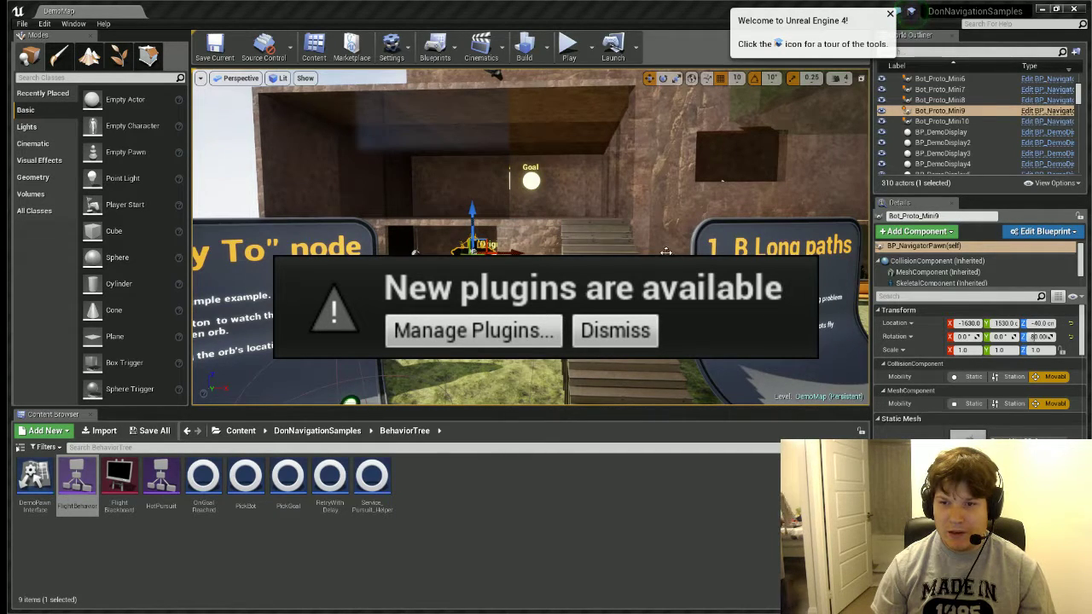
left_click(1043, 9)
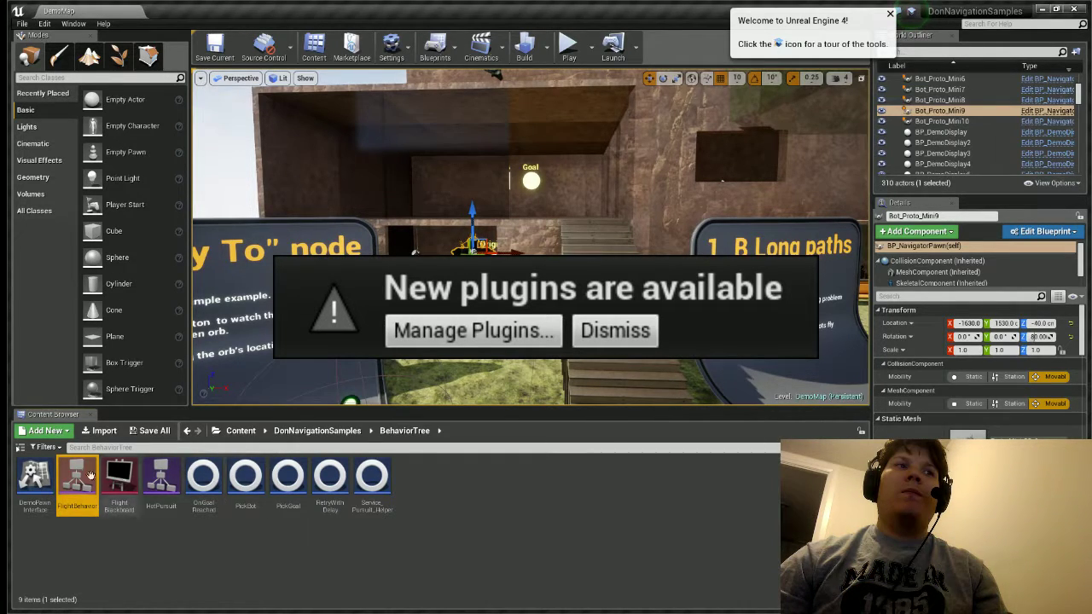
left_click(36, 477)
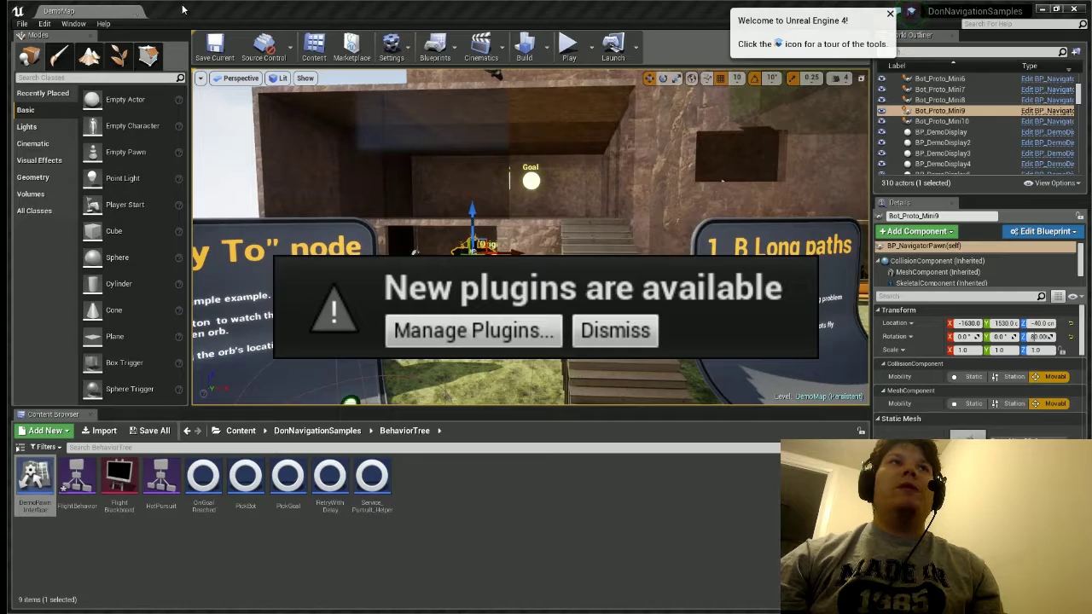
left_click(1045, 7)
Play DemoMap in the viewport and examine the flying bots around the Fly To, Long paths and Dynamic obstacle displays.
right_click_drag(649, 171, 589, 205)
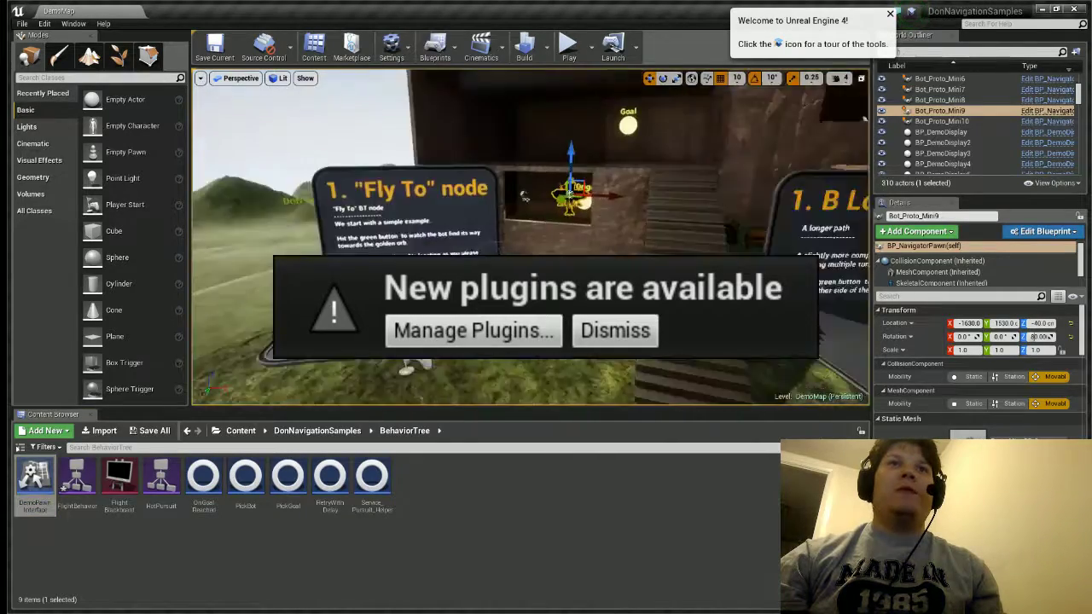
left_click(568, 58)
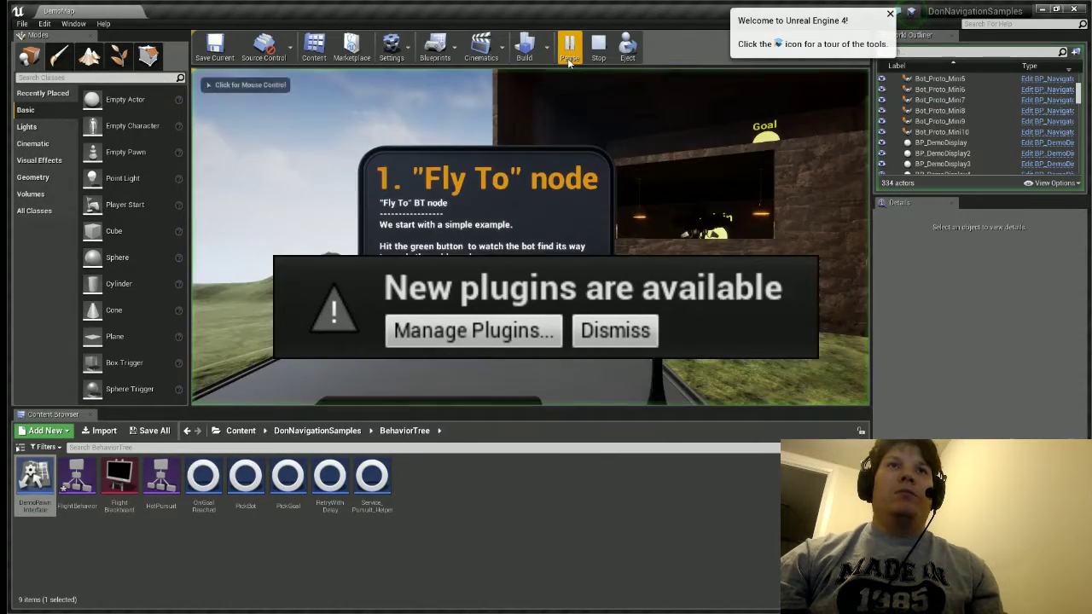
left_click(563, 171)
key("w")
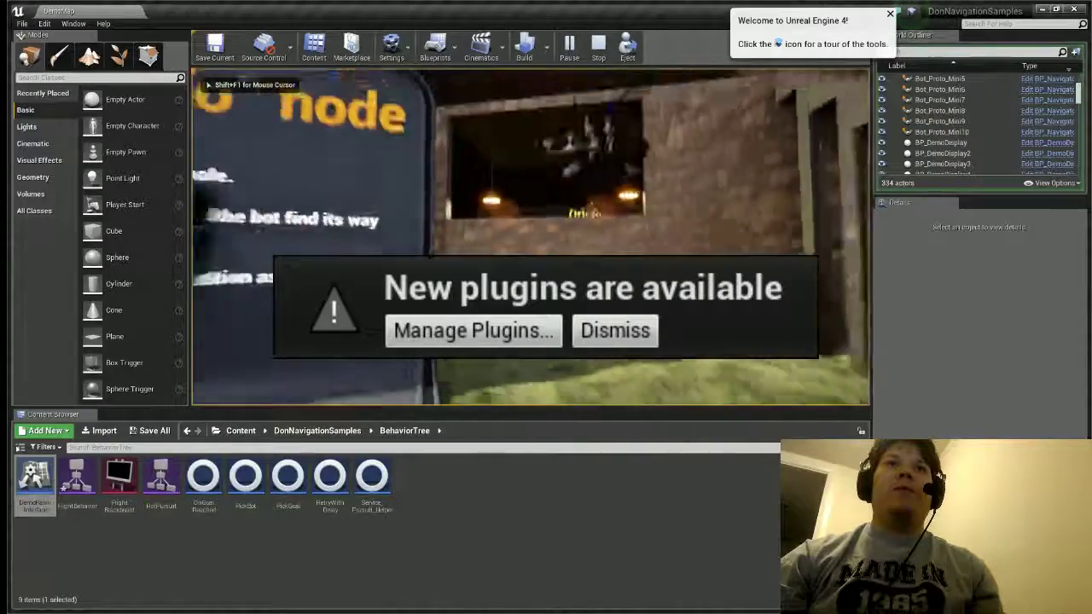
key("s")
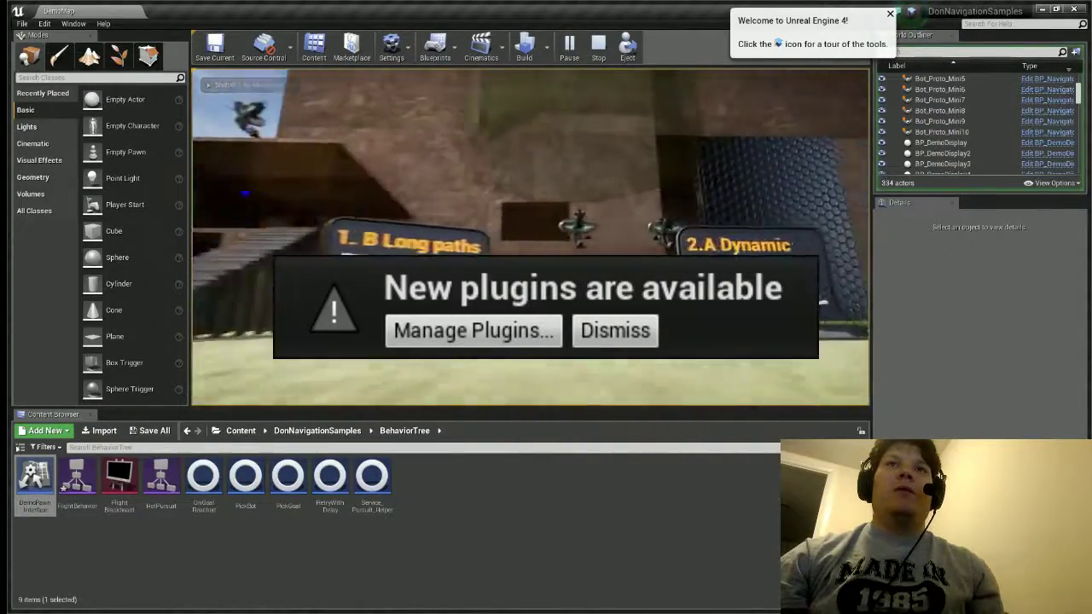
key("w")
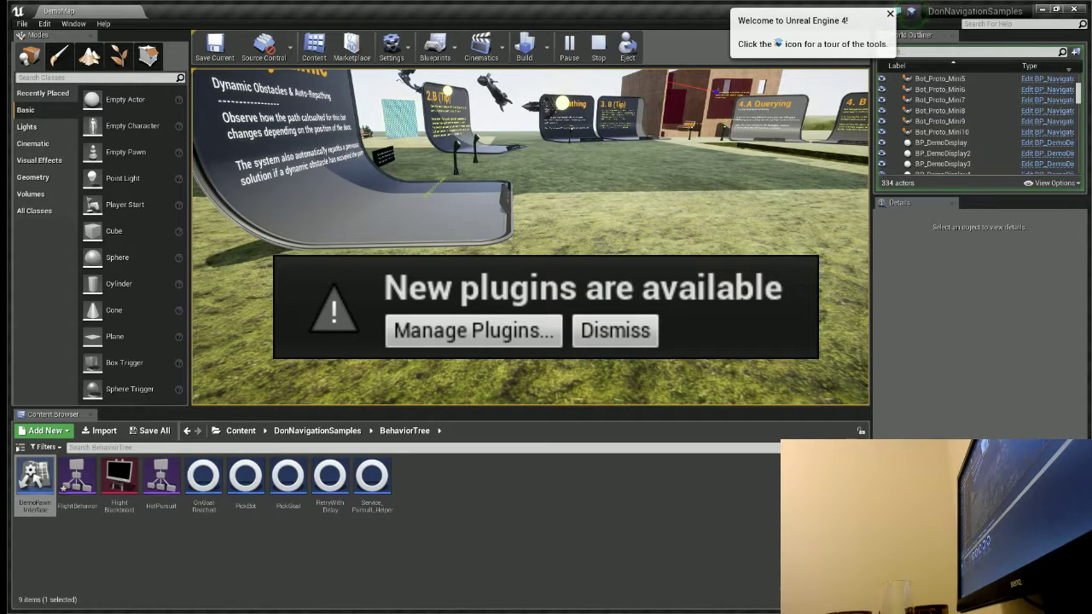
key("w")
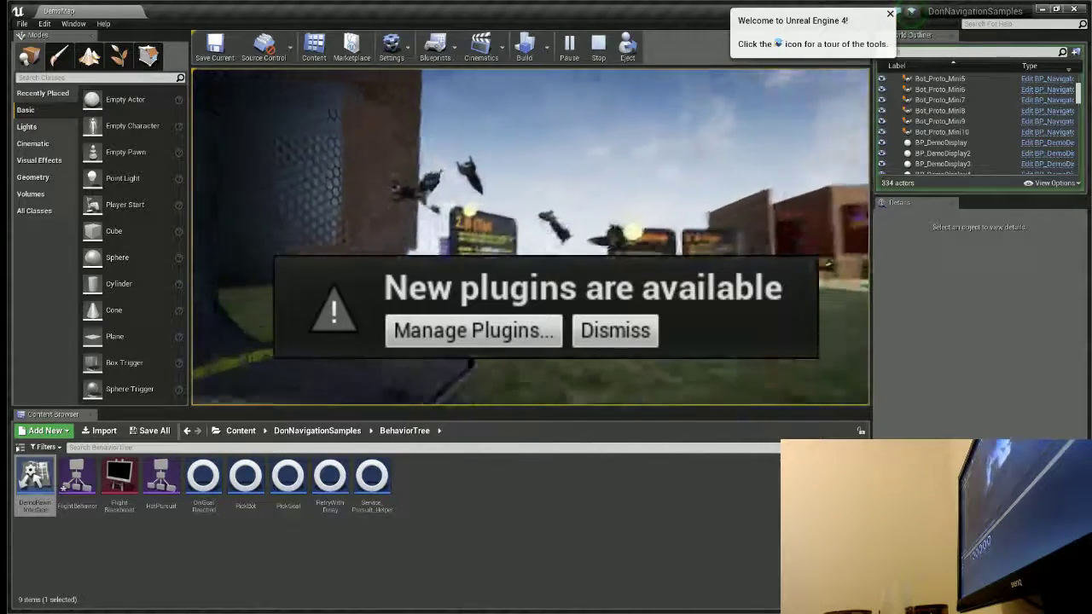
key("w")
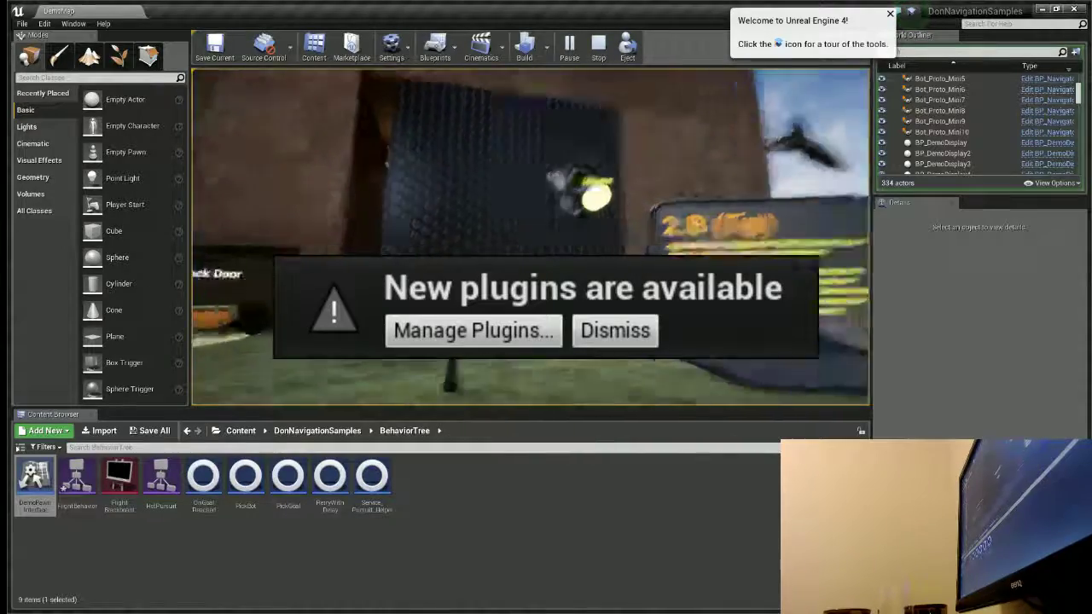
key("w")
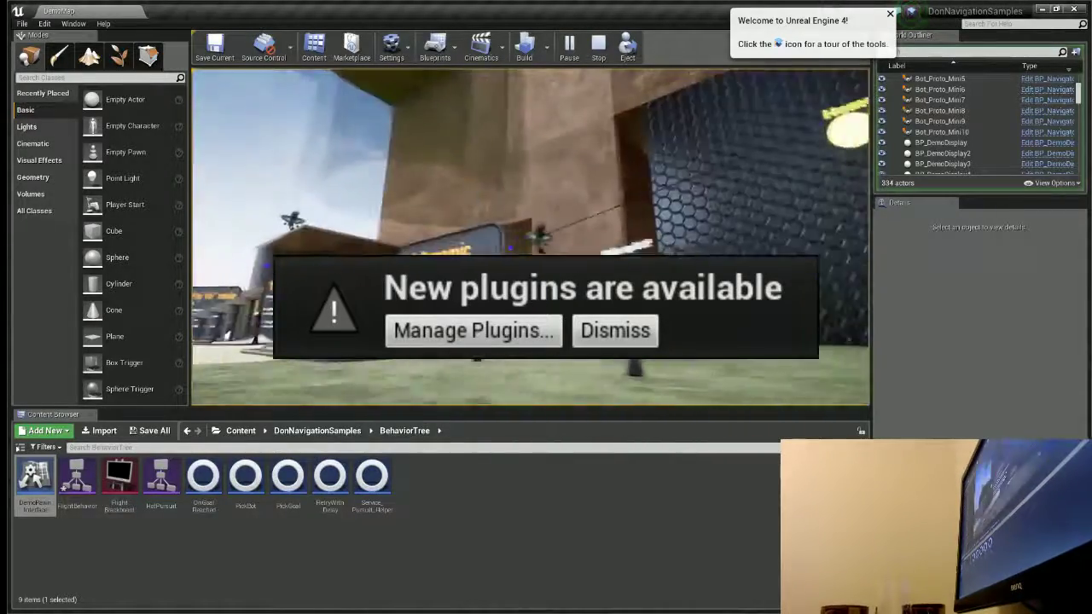
key("w")
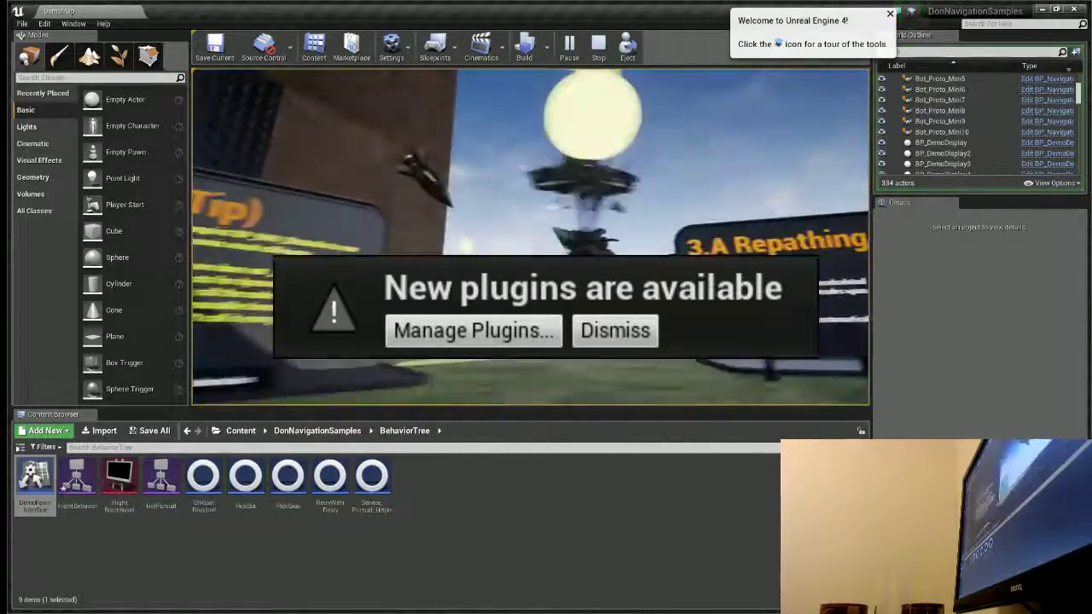
key("w")
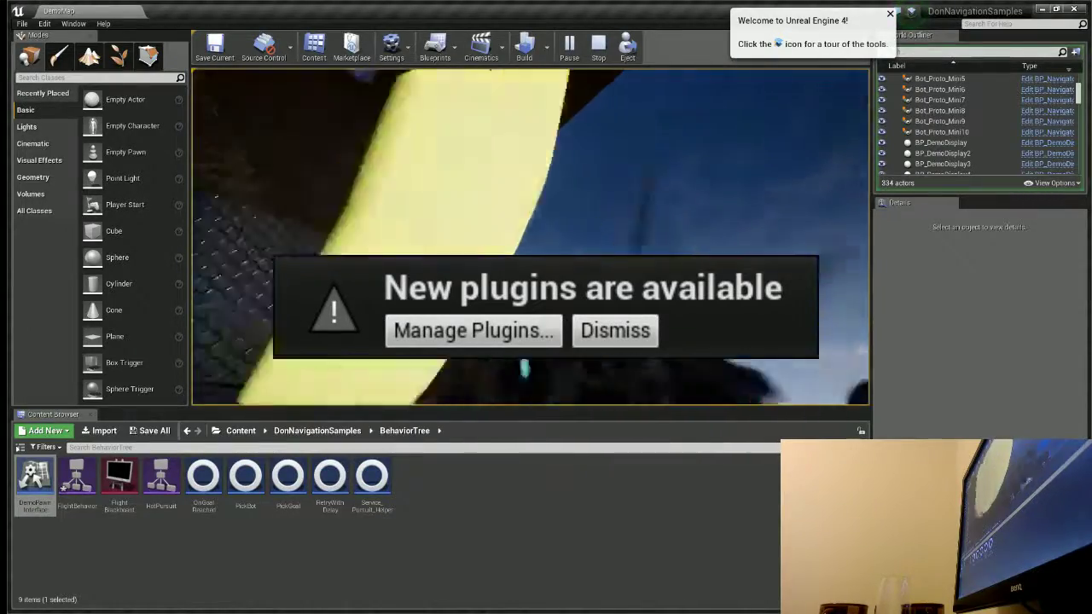
key("w")
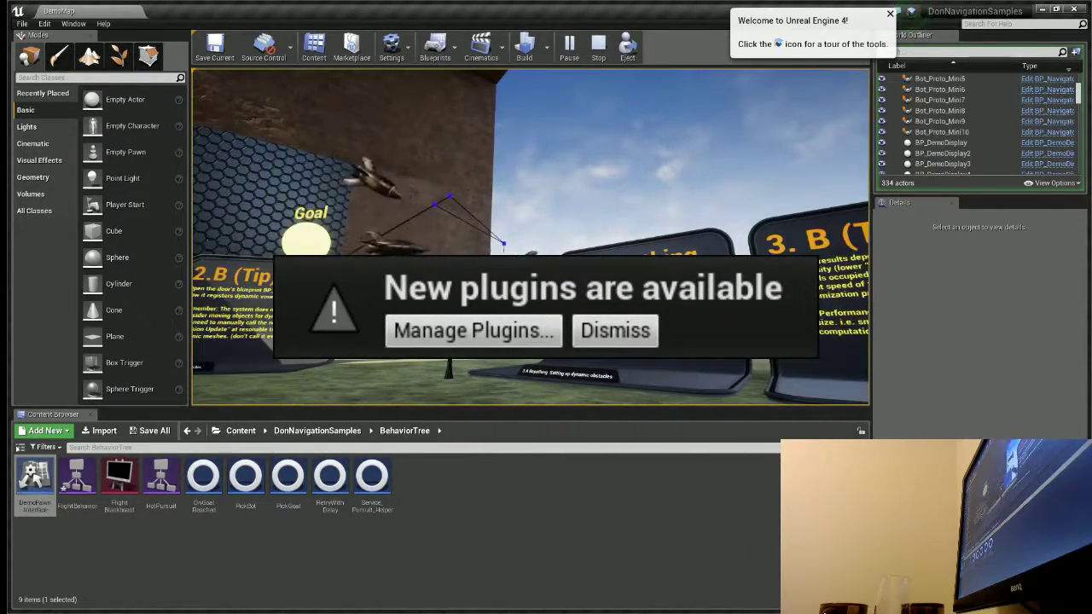
Examine the Querying, Hot pursuit and Large bots displays in the running level and end the play session.
key("w")
key("w")
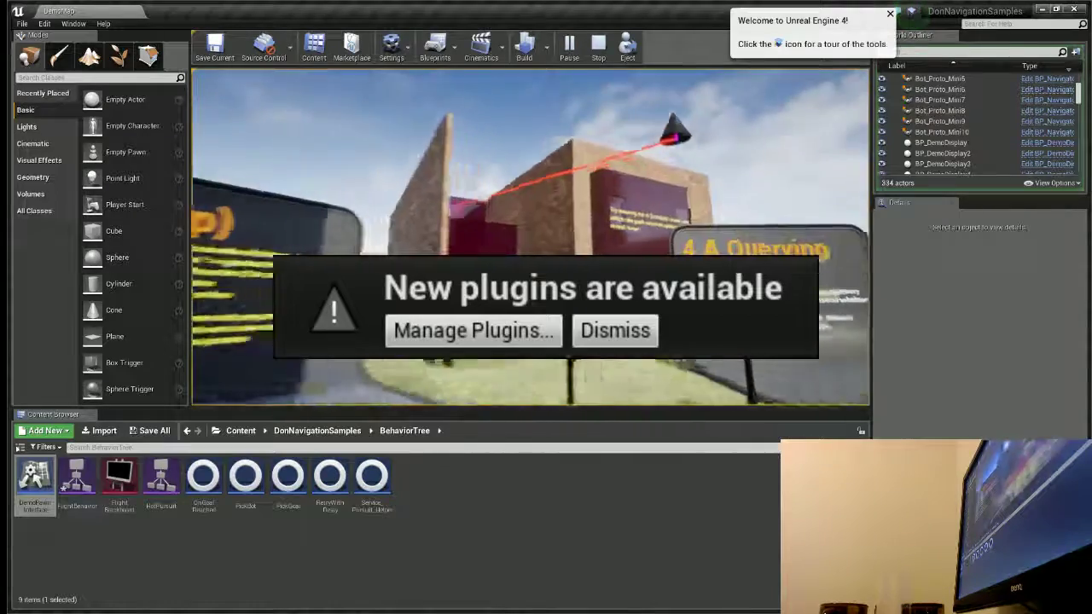
key("s")
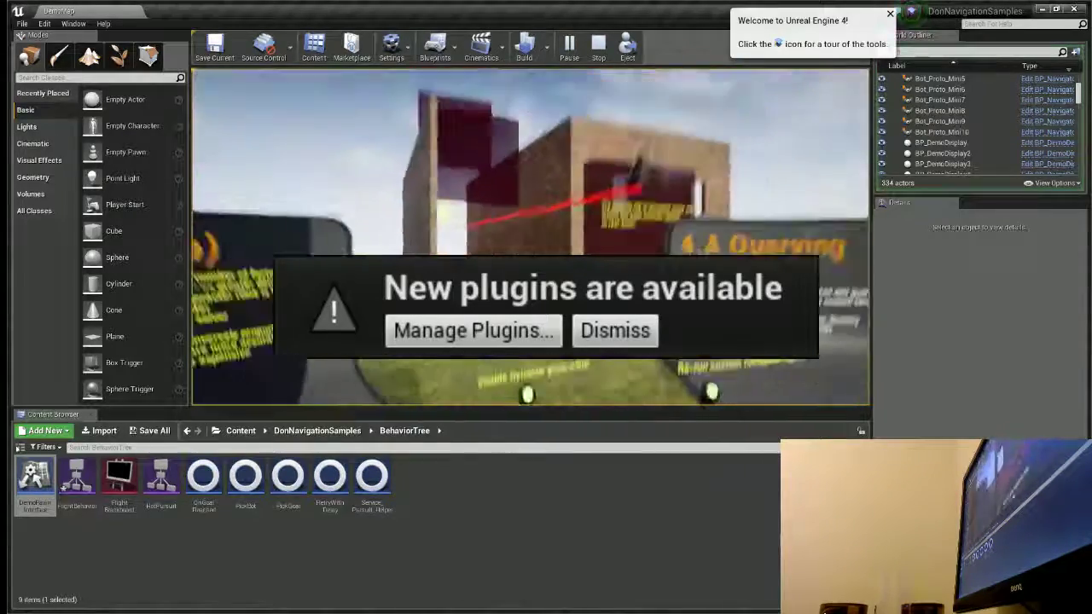
key("w")
key("w")
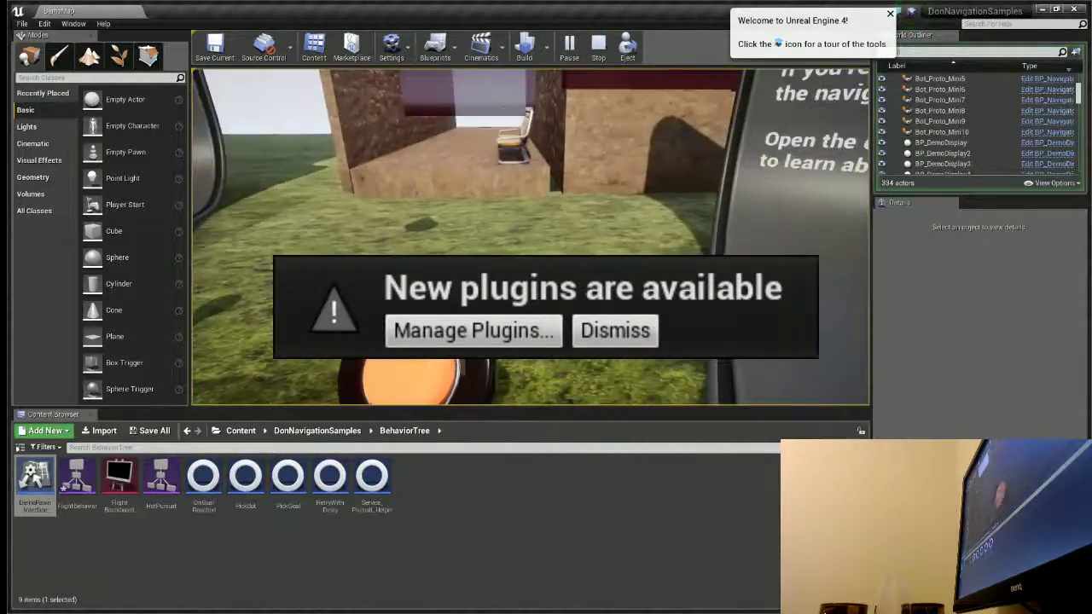
key("s")
key("s")
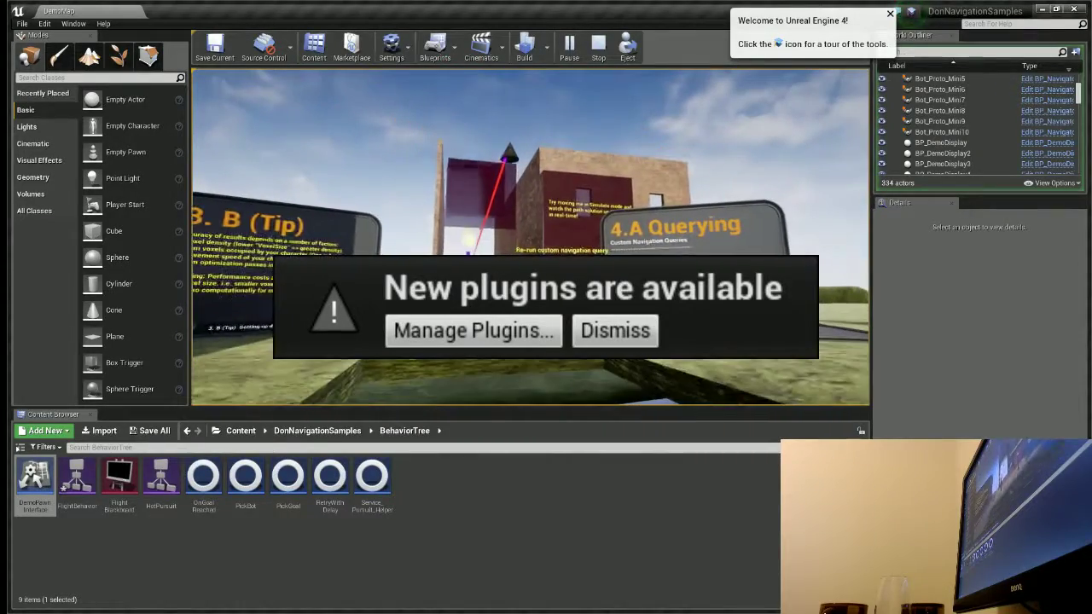
key("d")
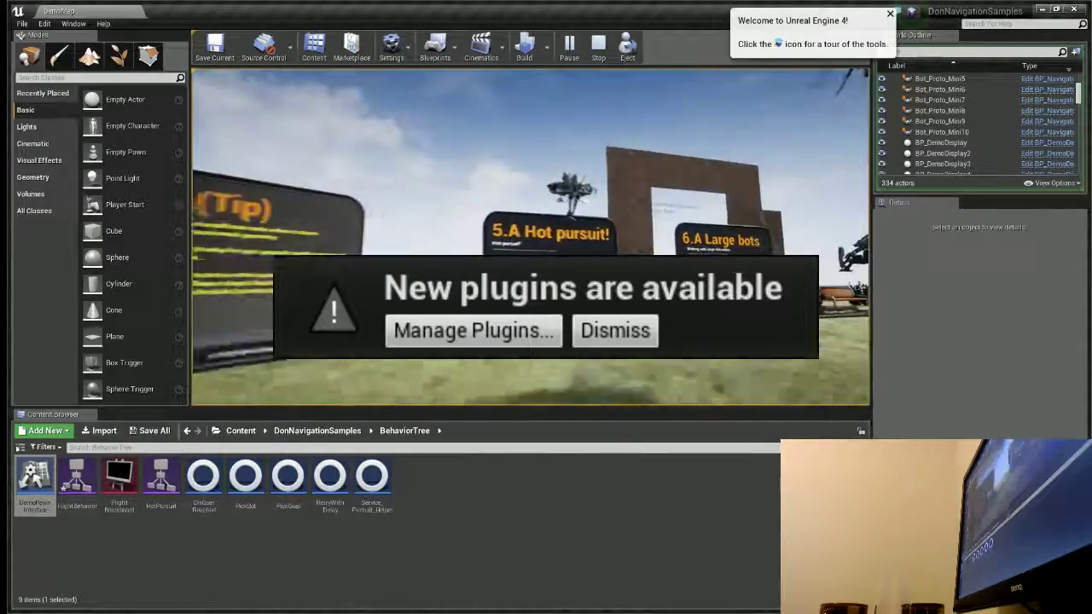
key("Escape")
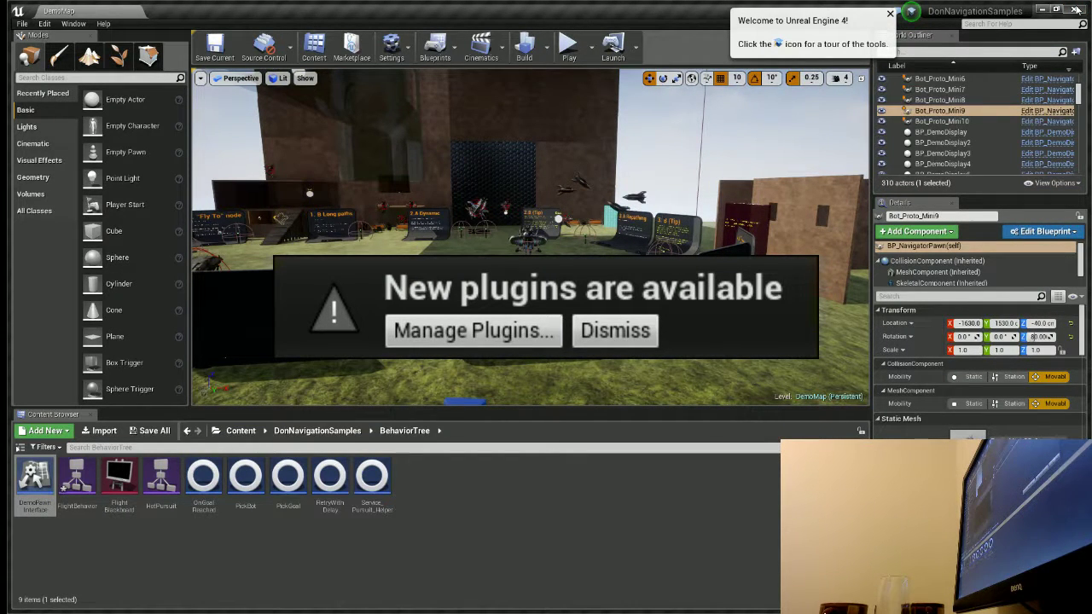
left_click(701, 413)
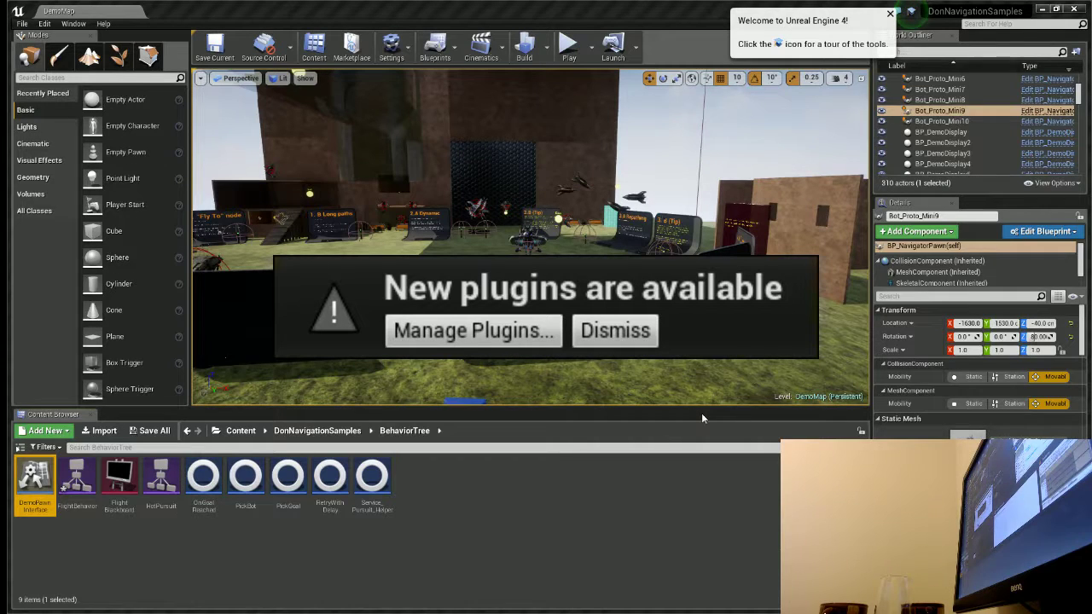